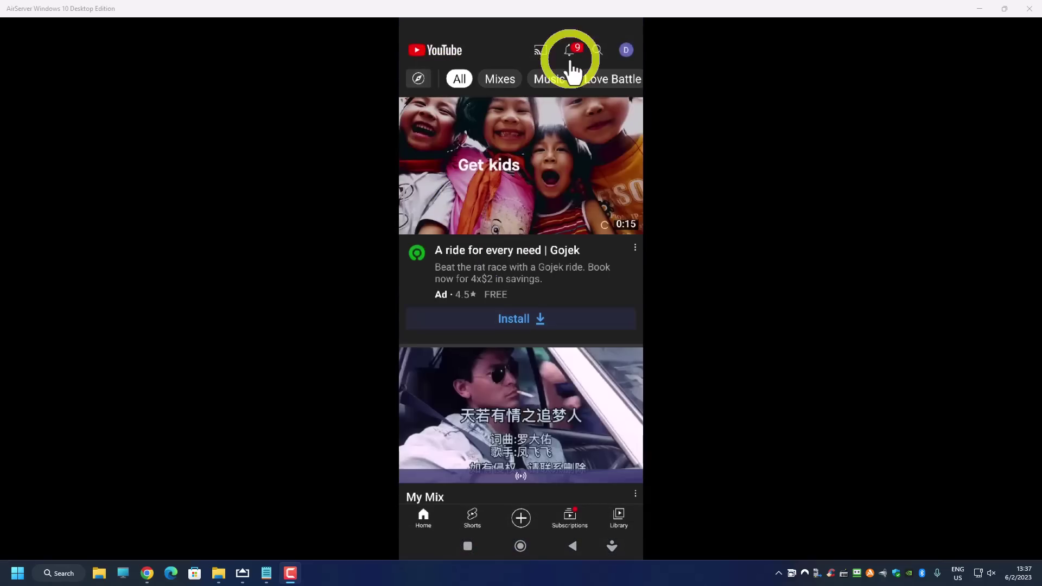
# Scroll down and back up through the YouTube feed on the mirrored phone.
pyautogui.scroll(-1, 477, 372)
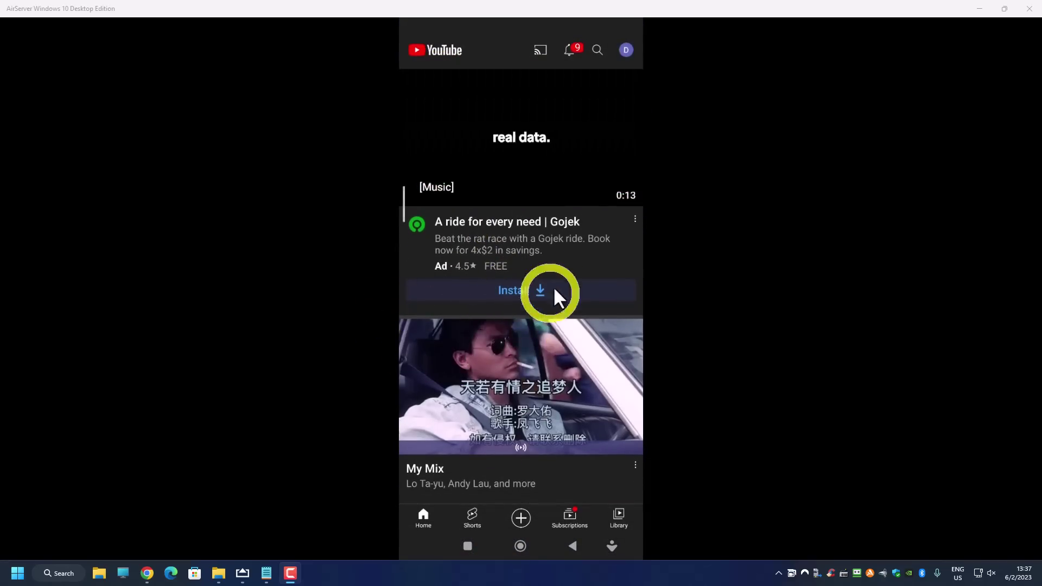
pyautogui.scroll(-3, 502, 410)
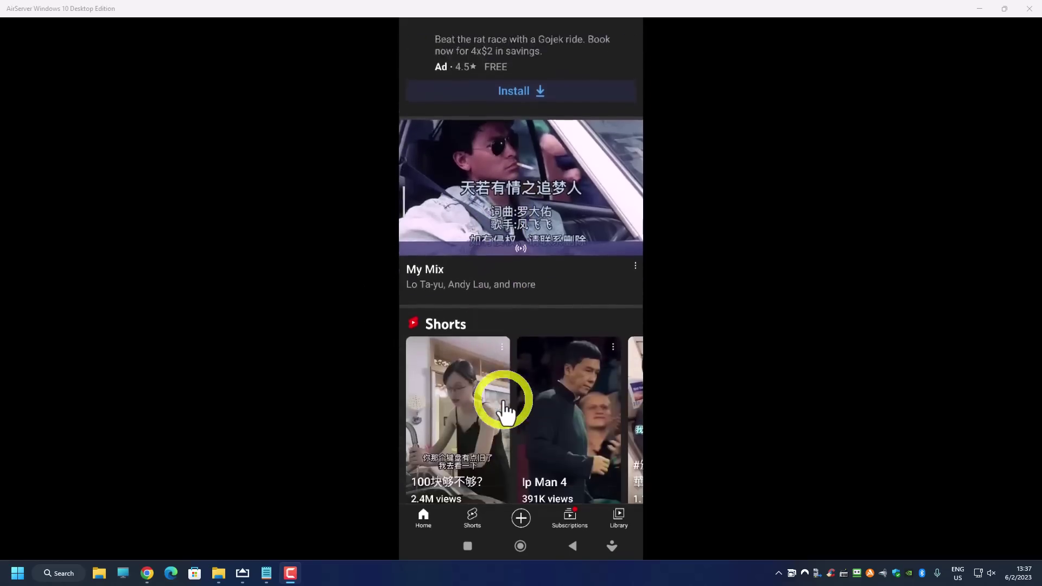
pyautogui.scroll(4, 500, 404)
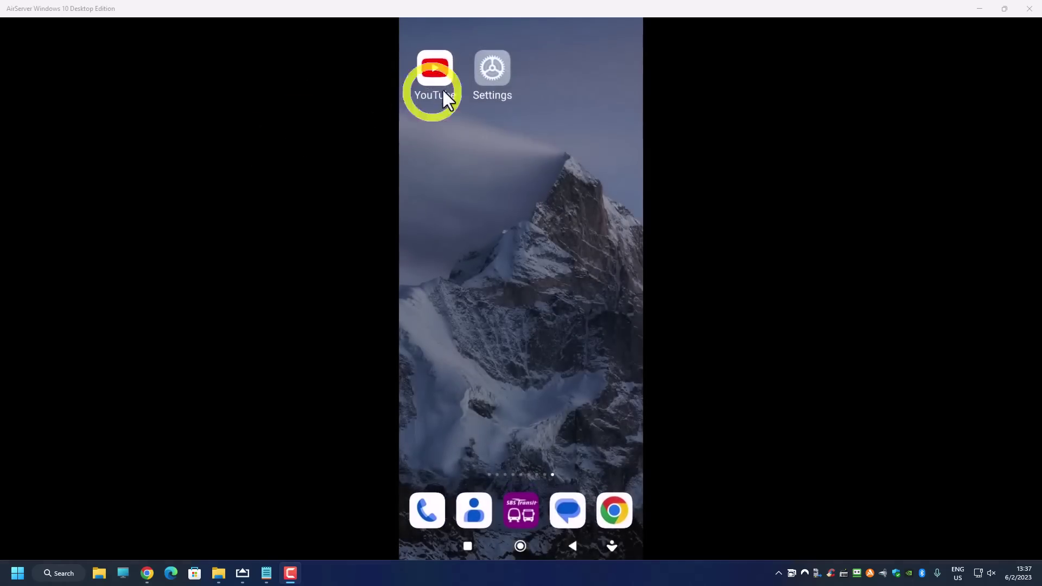
# From Settings > Manage apps, open YouTube and confirm clearing all of its data.
pyautogui.click(490, 79)
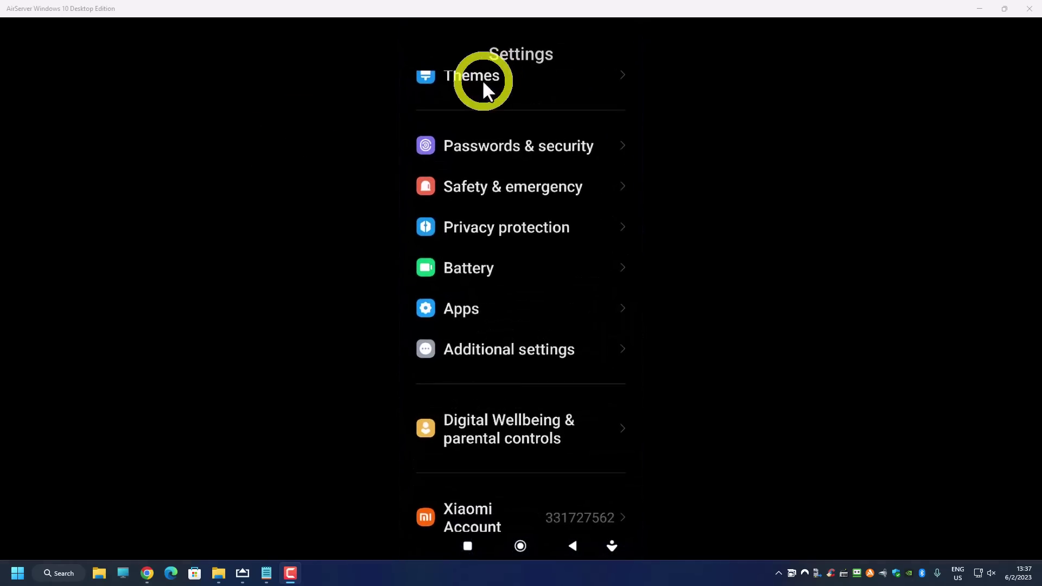
pyautogui.scroll(5, 521, 179)
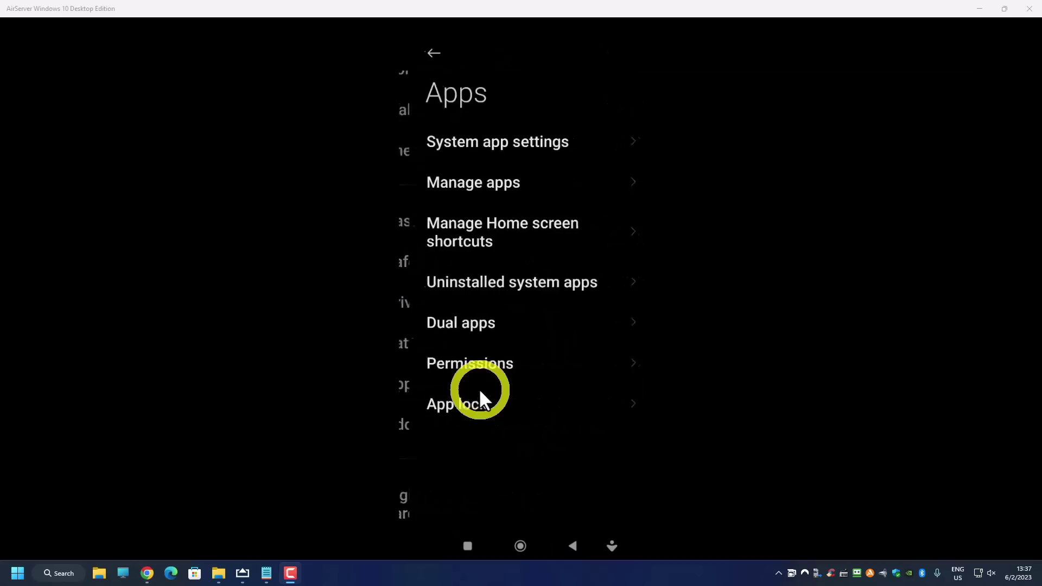
pyautogui.click(495, 190)
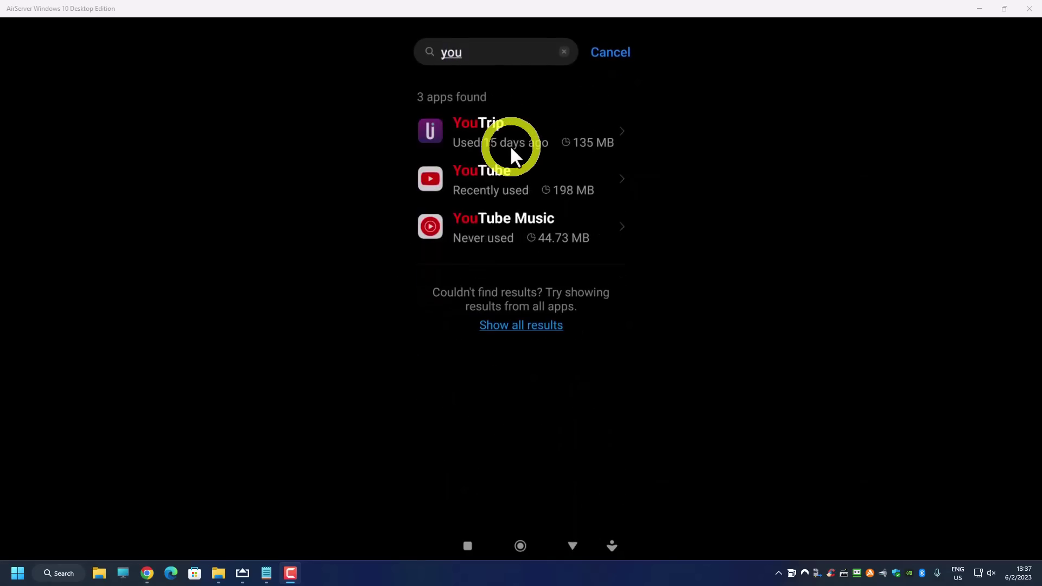
pyautogui.click(509, 174)
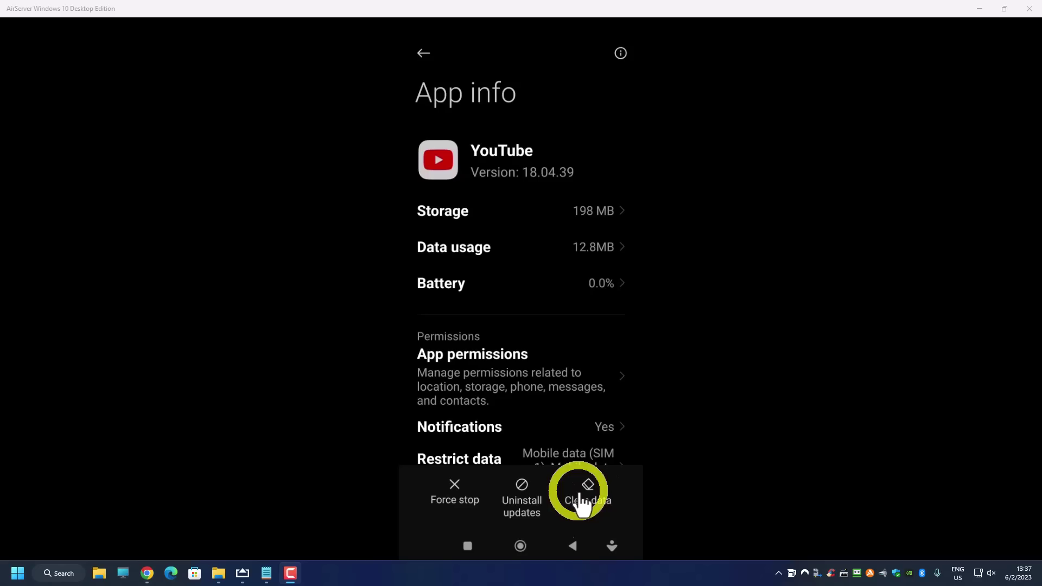
pyautogui.click(588, 496)
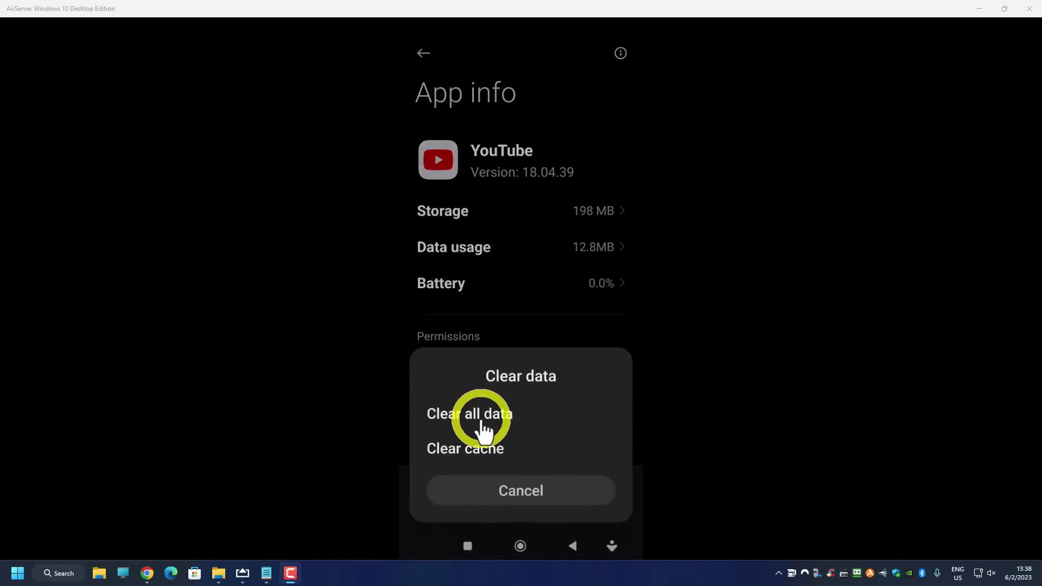
pyautogui.click(482, 424)
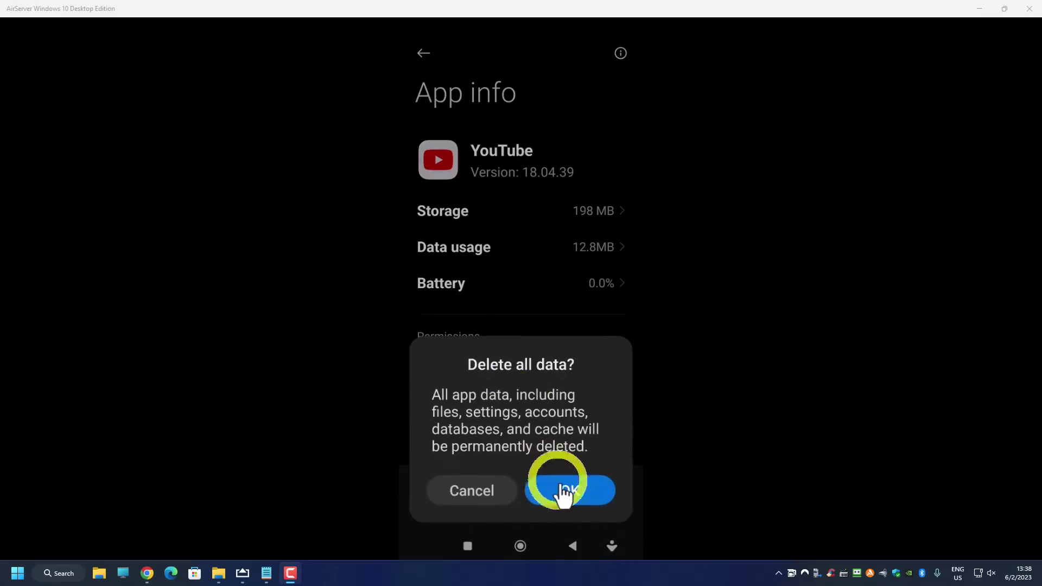
pyautogui.click(573, 497)
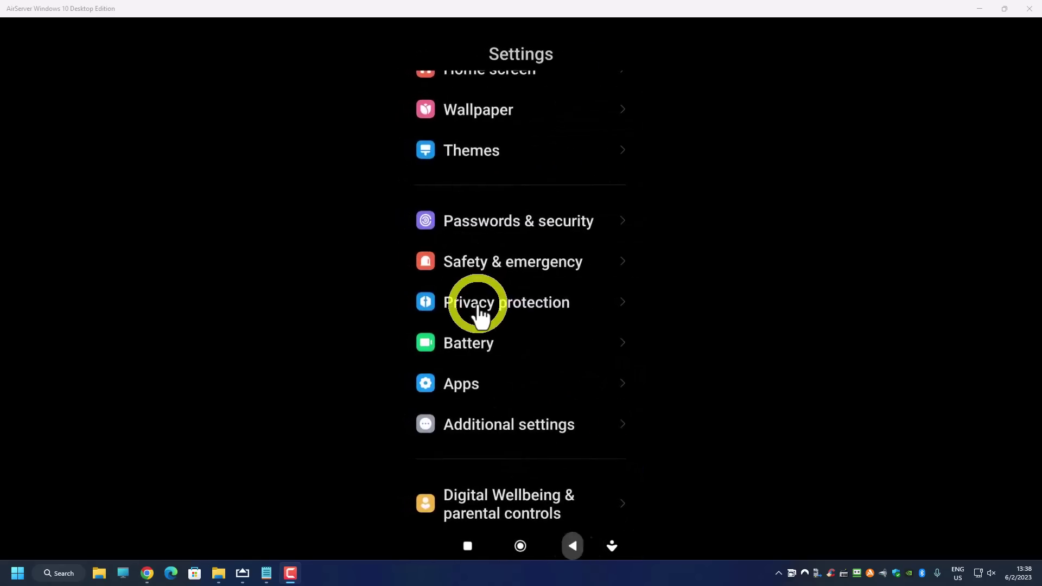
# Relaunch YouTube from the home screen to reach the Google Sign in page.
pyautogui.click(437, 73)
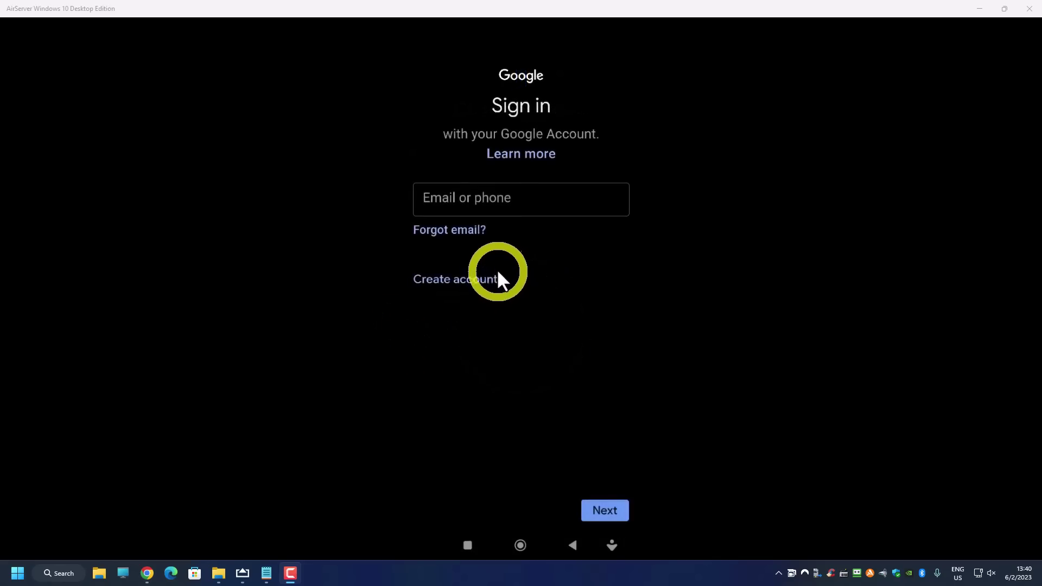
# Start a Google account for personal use and submit a first name.
pyautogui.click(447, 279)
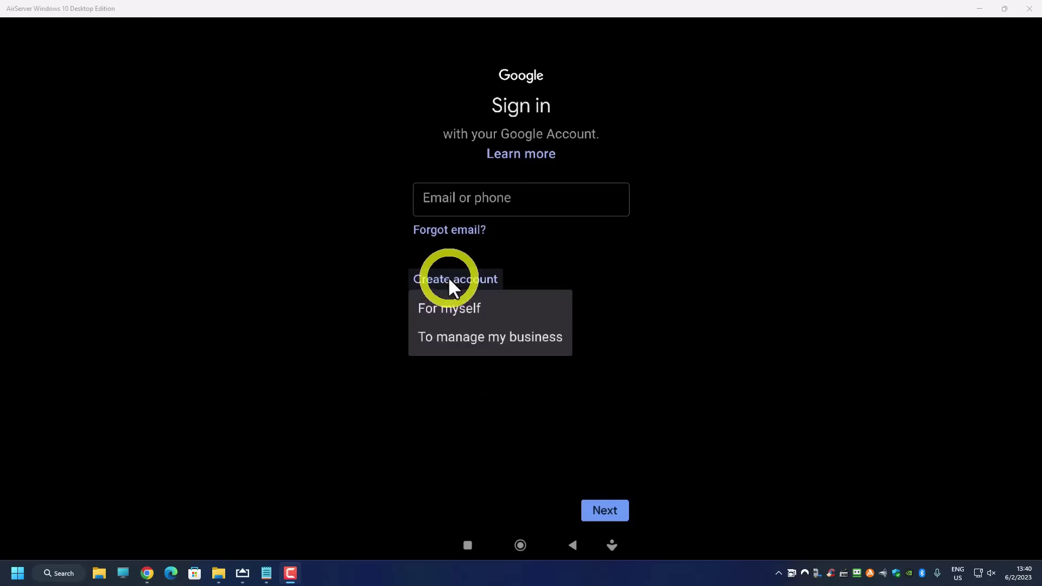
pyautogui.click(457, 308)
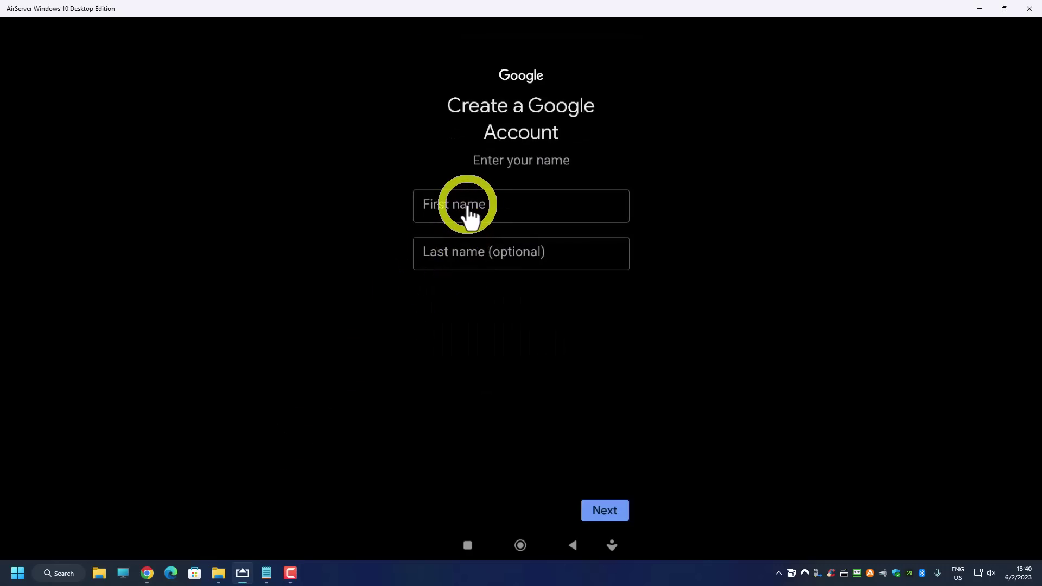
pyautogui.click(470, 216)
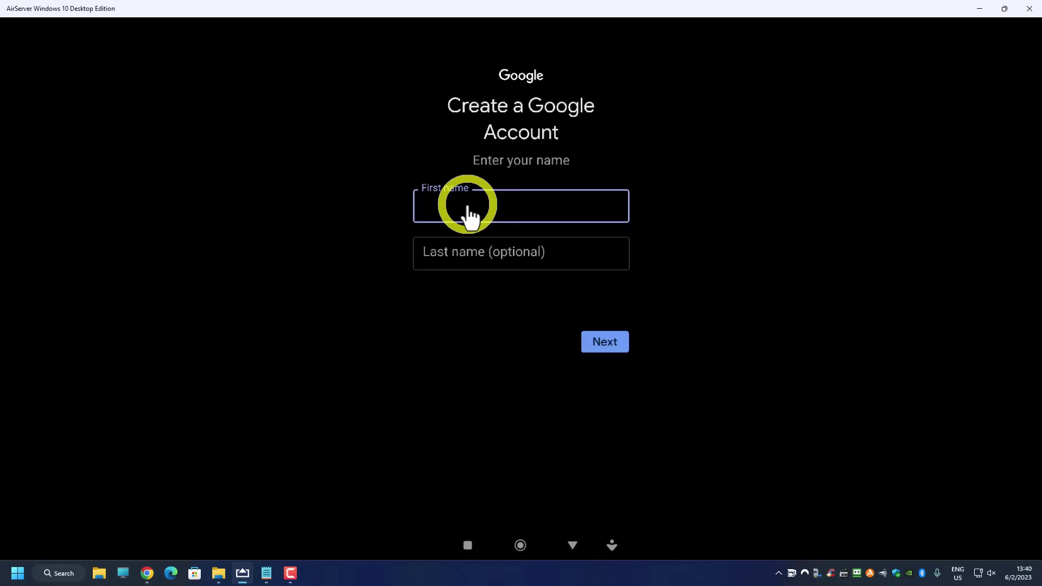
pyautogui.write('Winston')
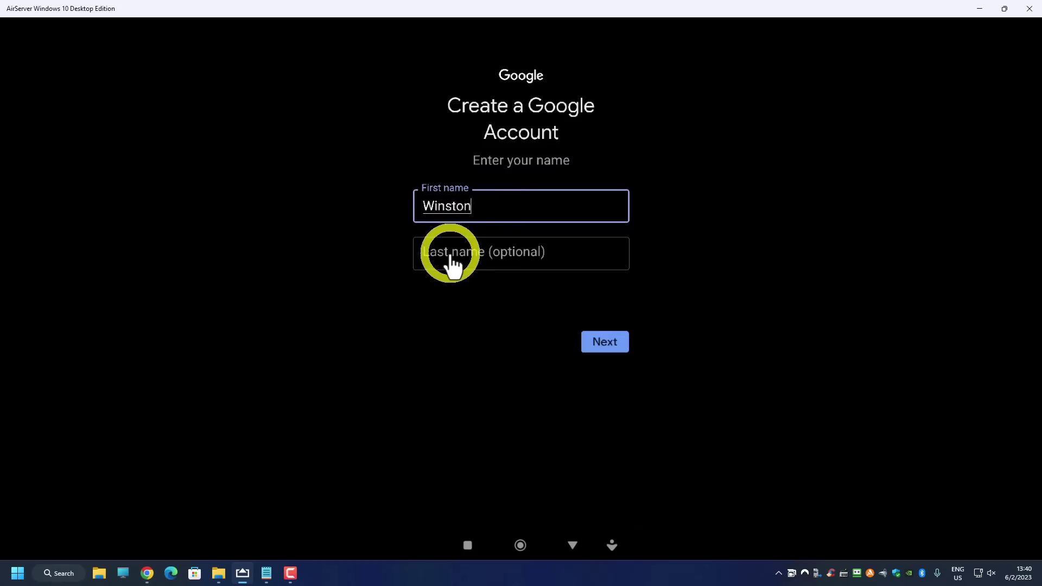
pyautogui.press('Return')
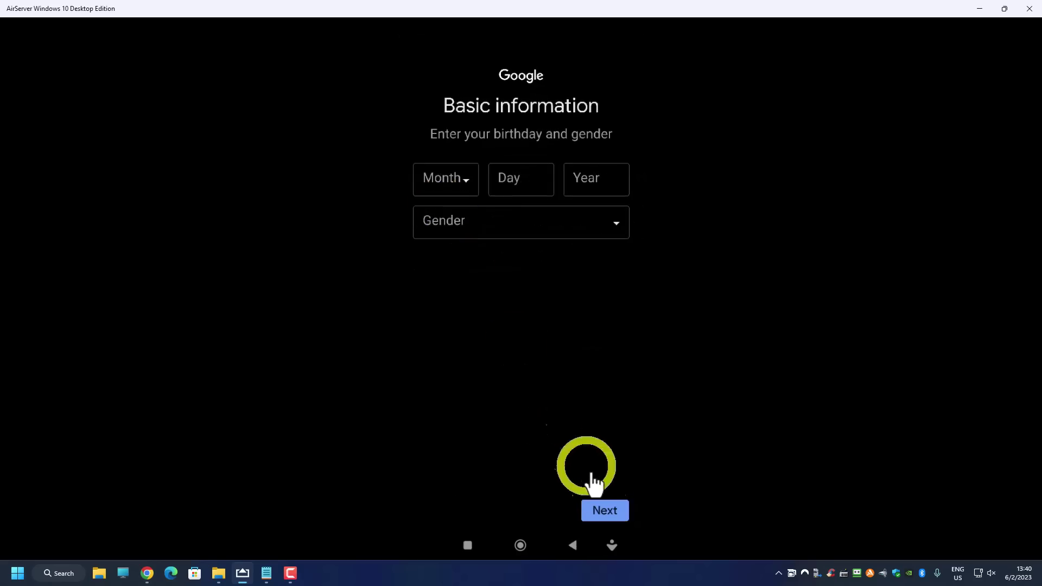
pyautogui.click(452, 200)
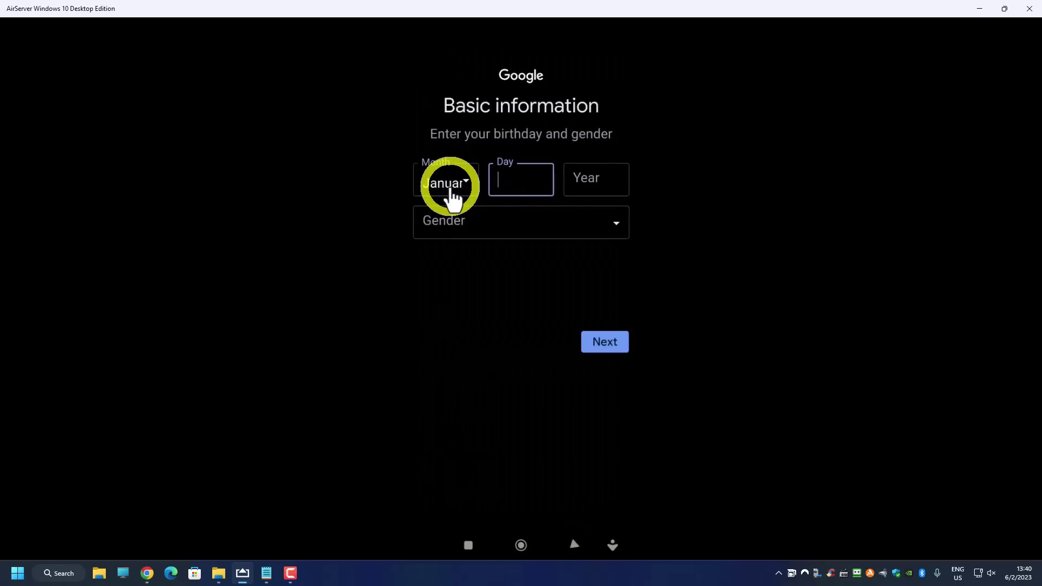
pyautogui.write('31')
pyautogui.press('Tab')
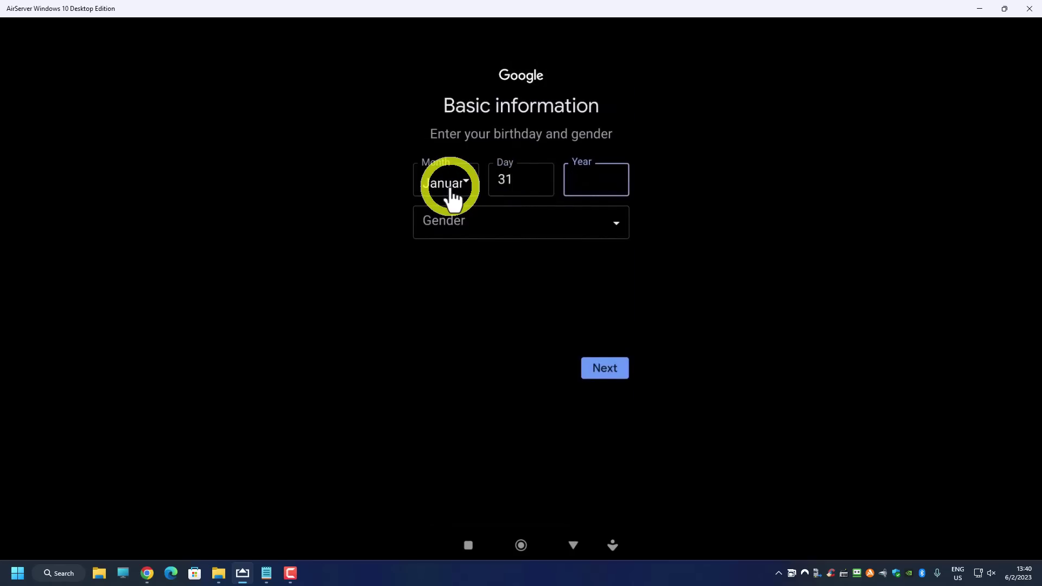
pyautogui.write('1980')
pyautogui.press('Tab')
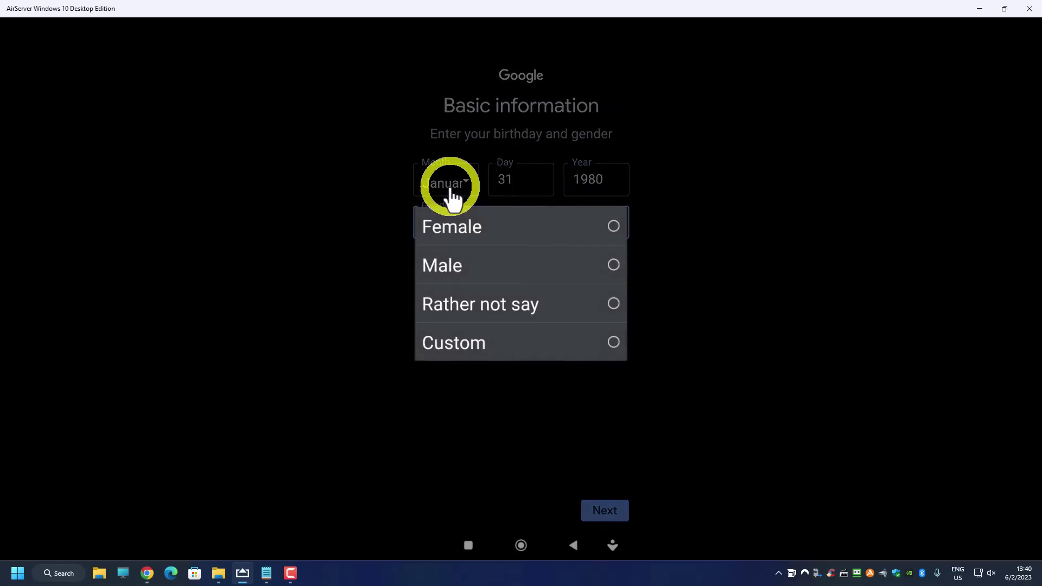
pyautogui.click(466, 280)
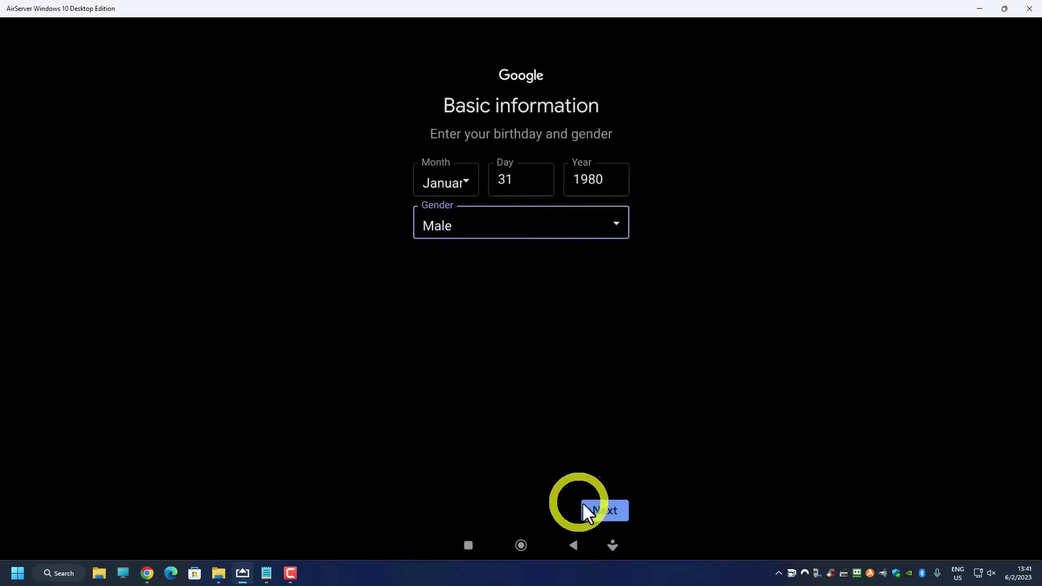
# Continue past basic info and submit the first suggested Gmail address.
pyautogui.click(603, 507)
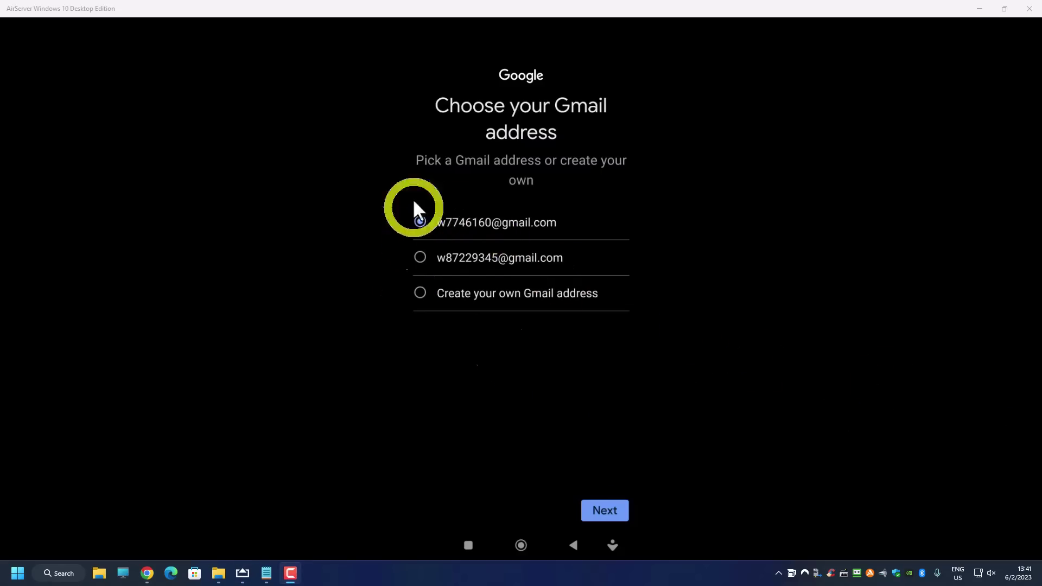
pyautogui.click(604, 516)
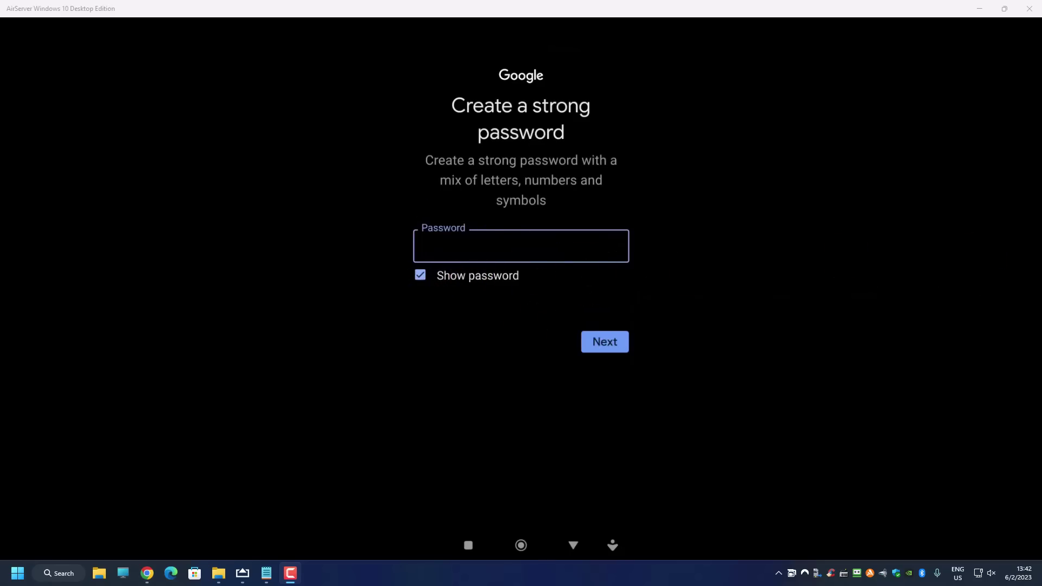
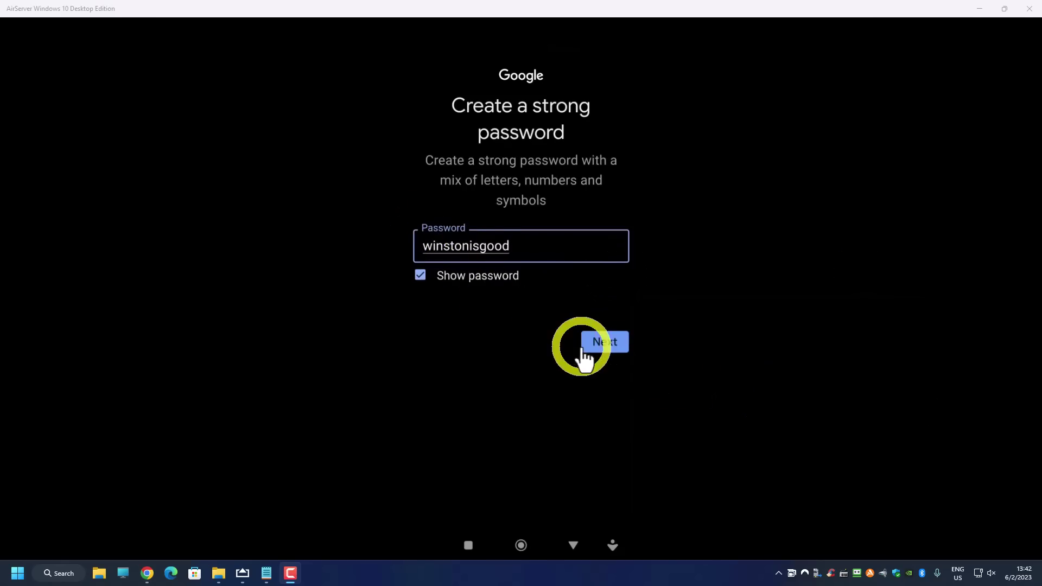
# Enter the account password and submit it.
pyautogui.click(614, 352)
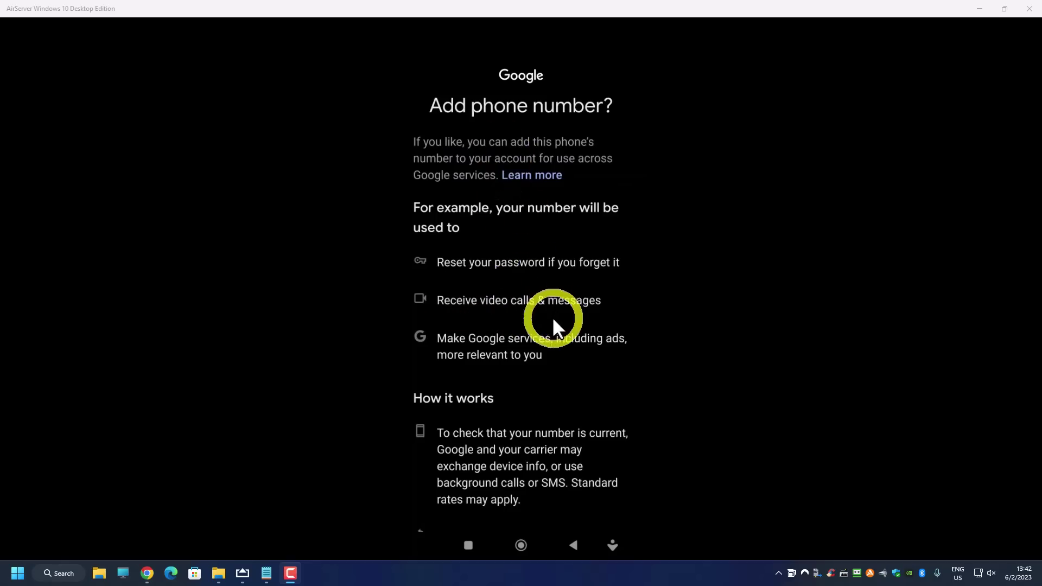
# Skip the phone number, confirm the account details, and scroll the Privacy and Terms.
pyautogui.scroll(-5, 552, 317)
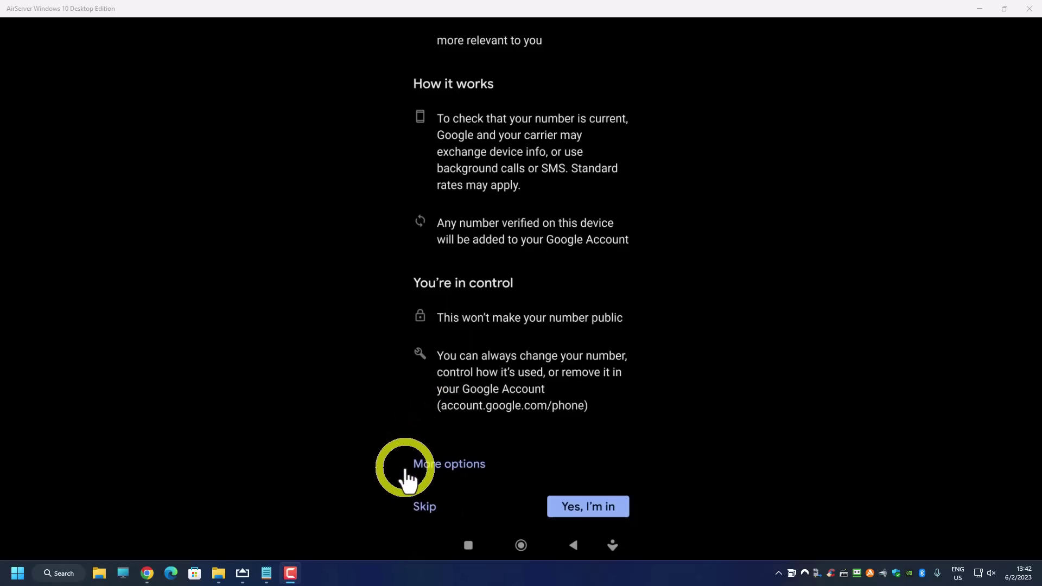
pyautogui.click(426, 513)
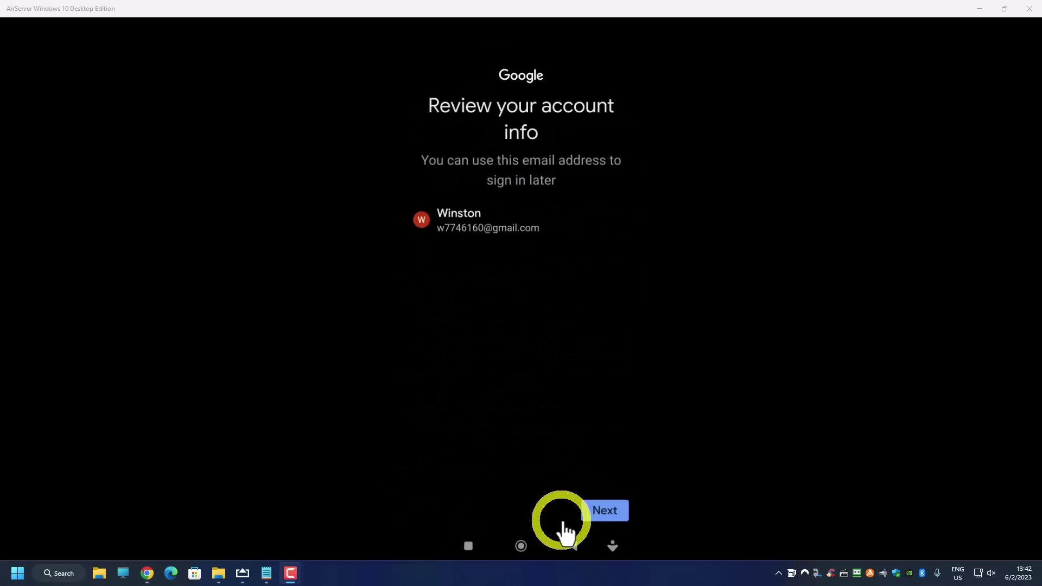
pyautogui.click(605, 513)
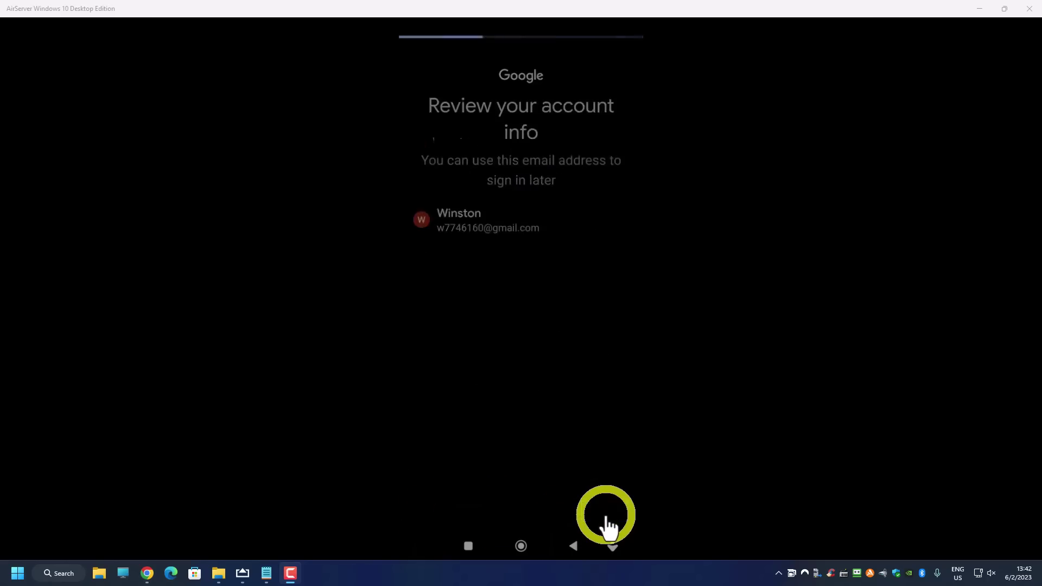
pyautogui.scroll(-15, 538, 438)
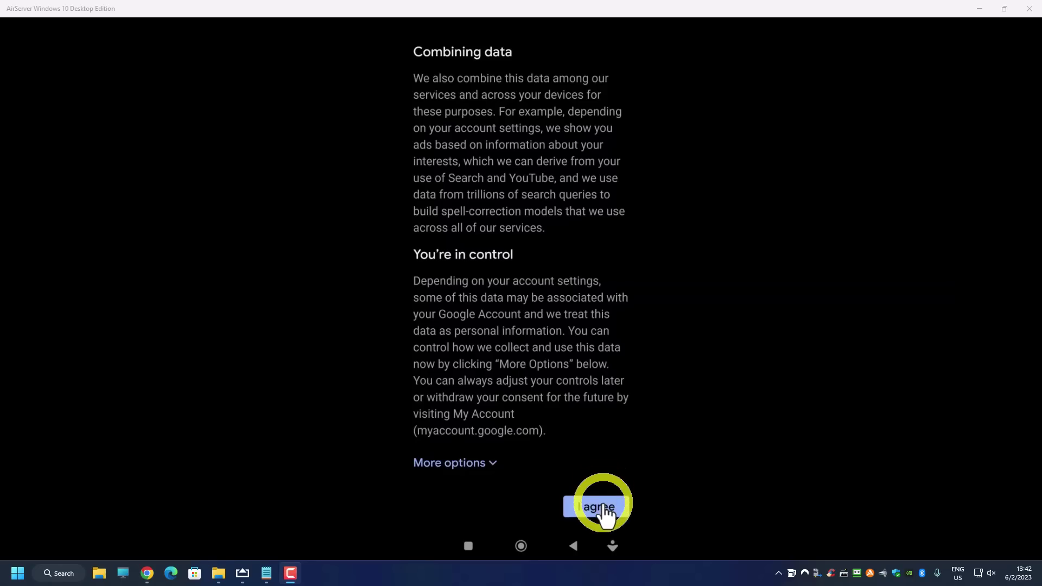
# Agree to Google's Privacy and Terms so the account setup finishes.
pyautogui.click(602, 509)
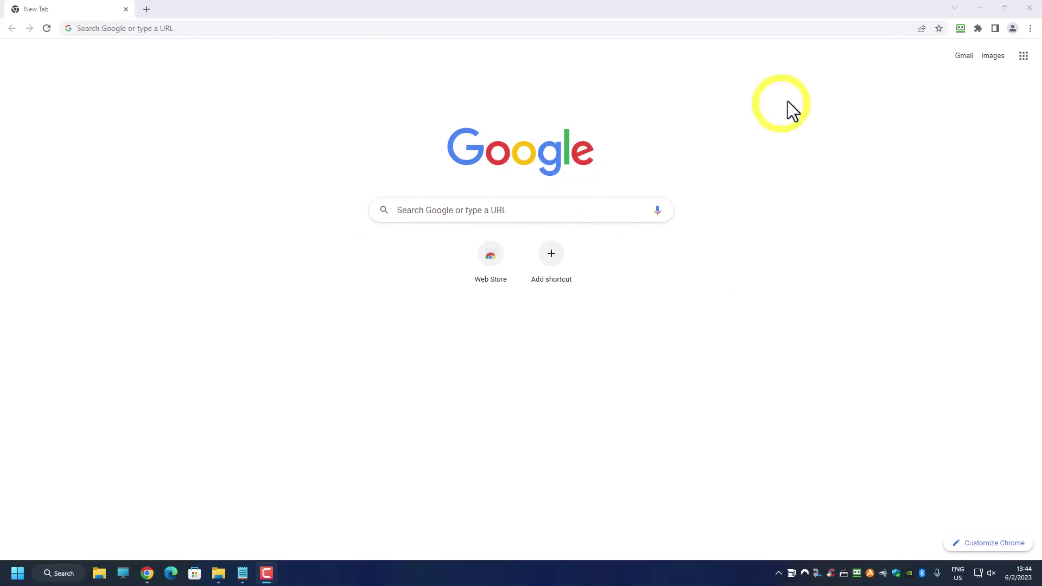
# Open Gmail's sign-in page and paste the new account's e-mail address.
pyautogui.click(964, 56)
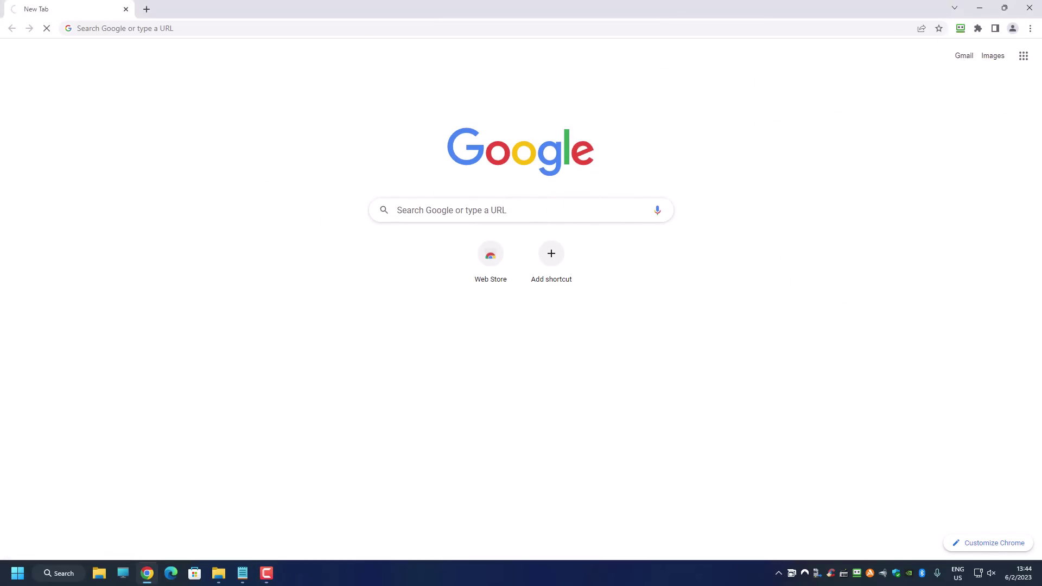
pyautogui.click(773, 59)
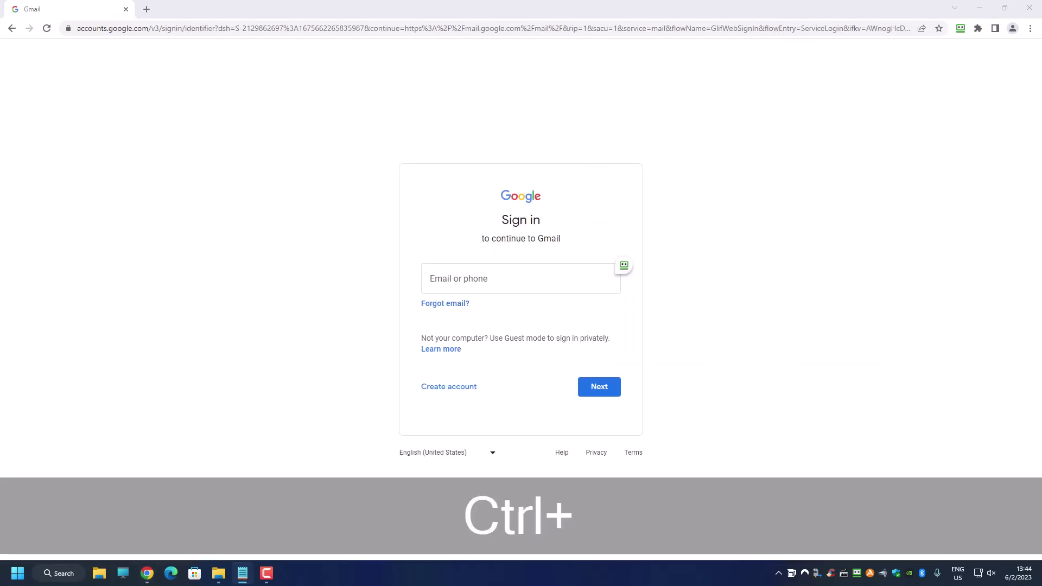
pyautogui.hotkey('ctrl', 'c')
pyautogui.click(477, 283)
pyautogui.hotkey('ctrl', 'v')
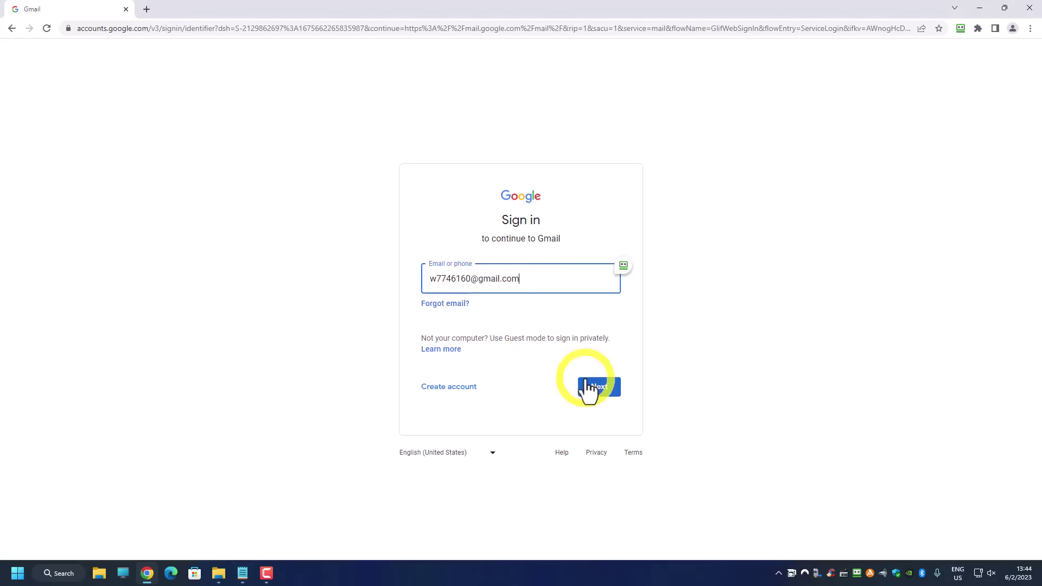
pyautogui.click(597, 395)
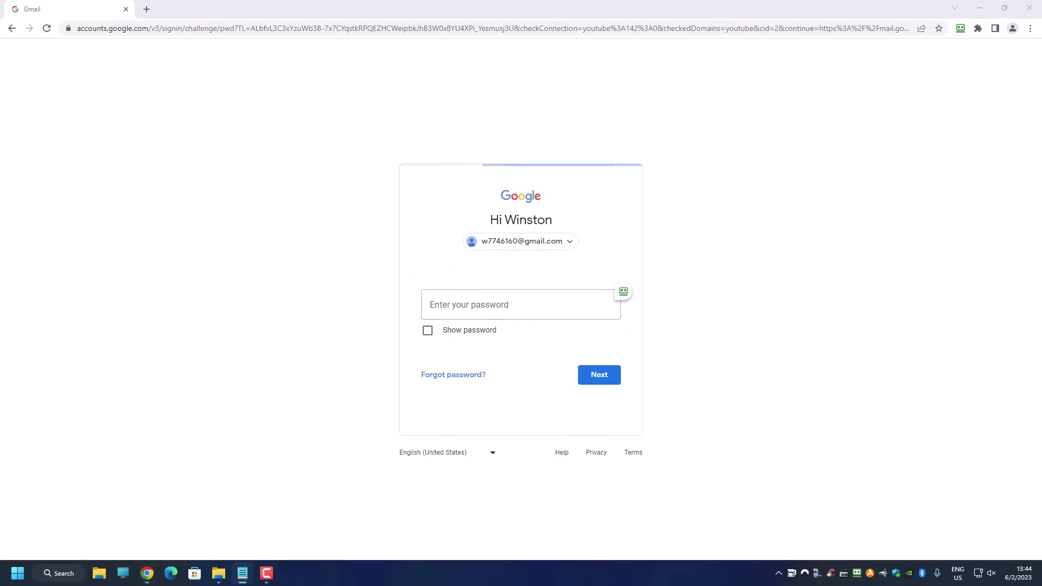
# Paste the account password, show it in plain text, and sign in.
pyautogui.hotkey('ctrl', 'c')
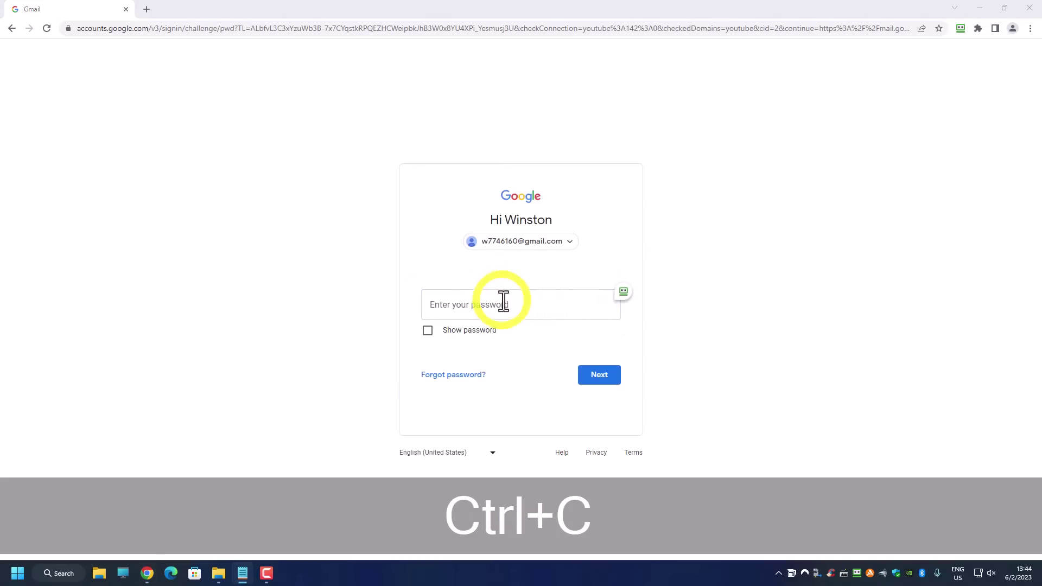
pyautogui.click(504, 301)
pyautogui.hotkey('ctrl', 'v')
pyautogui.click(474, 324)
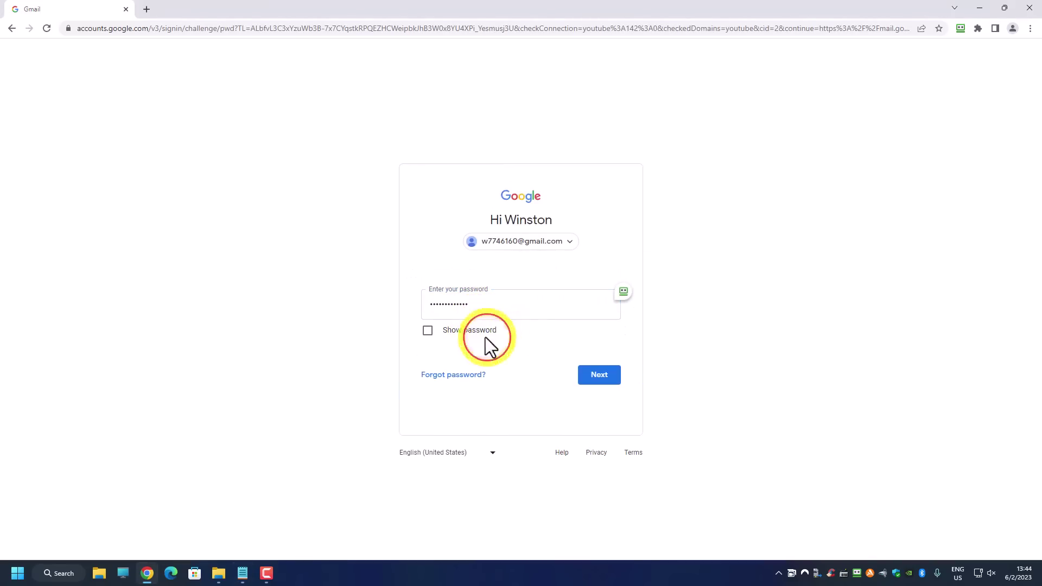
pyautogui.click(487, 337)
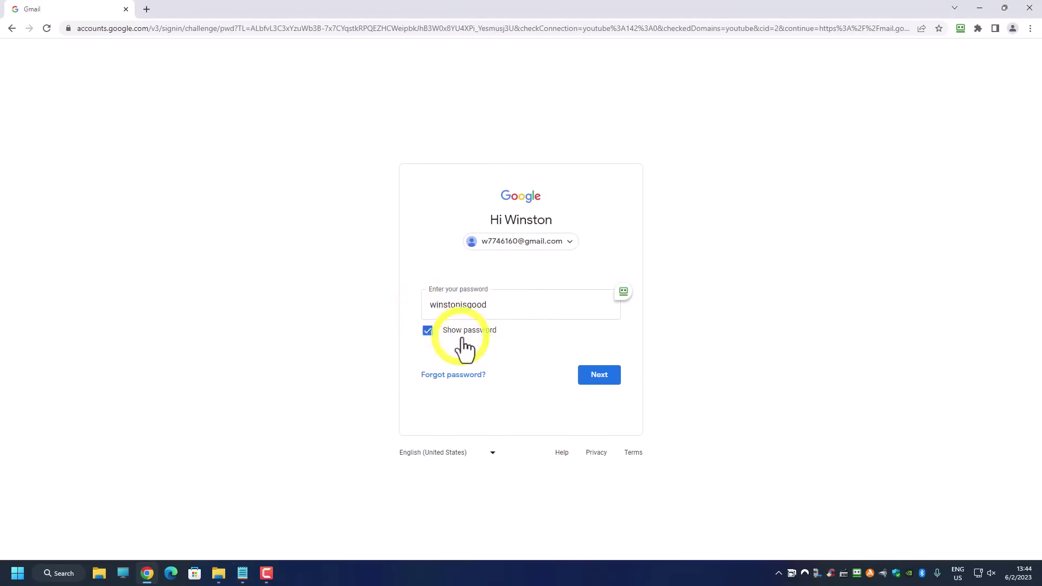
pyautogui.click(603, 375)
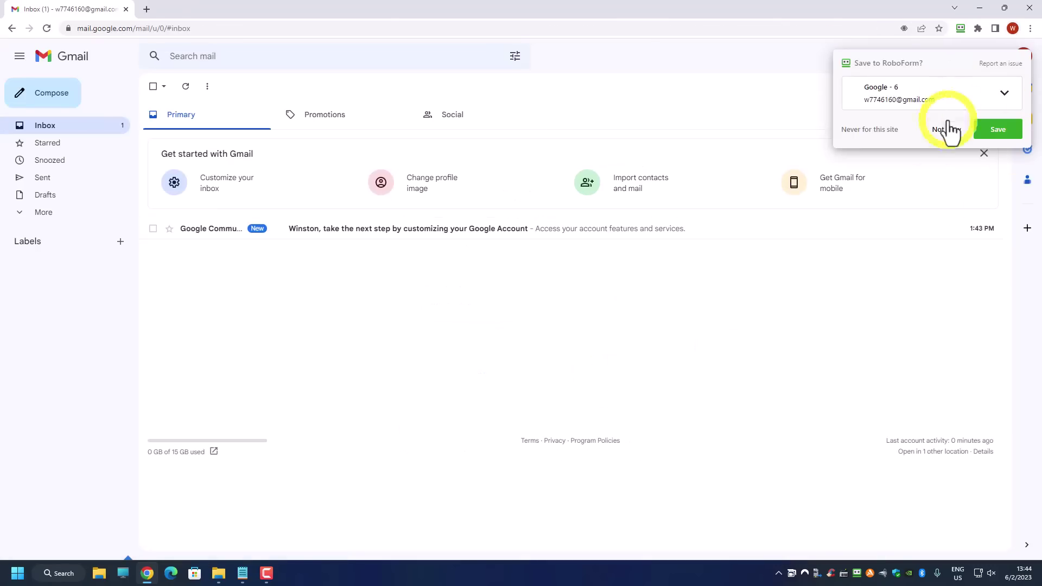
# Decline RoboForm's save-login prompt, then open the quick settings and the W profile menu.
pyautogui.click(946, 130)
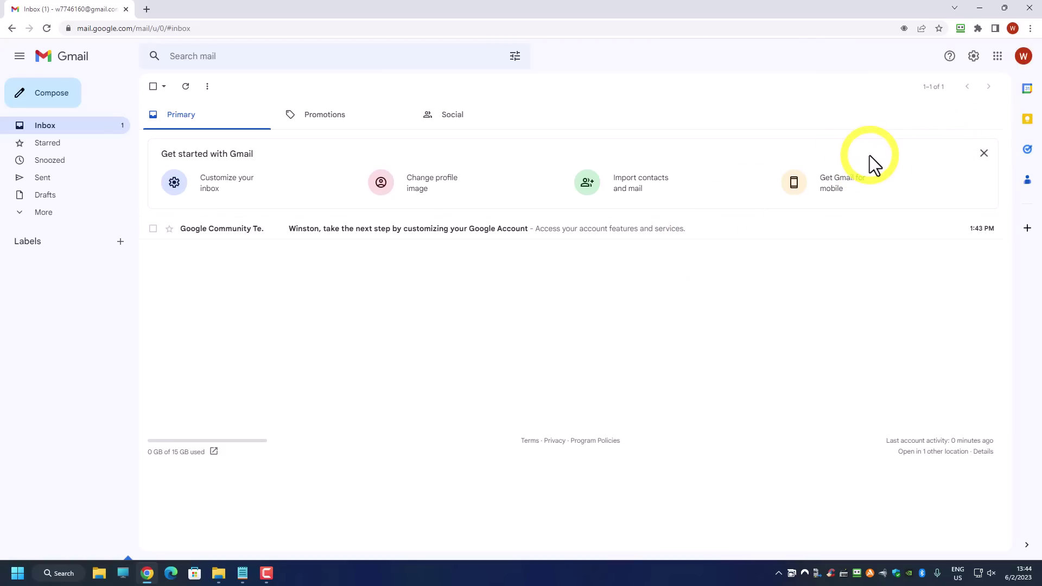
pyautogui.click(973, 57)
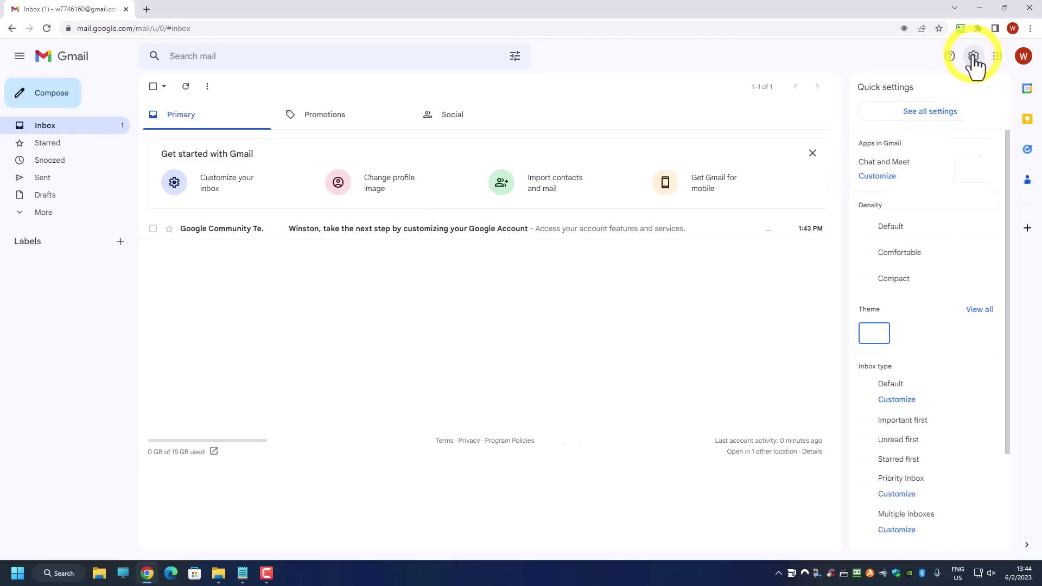
pyautogui.click(1024, 59)
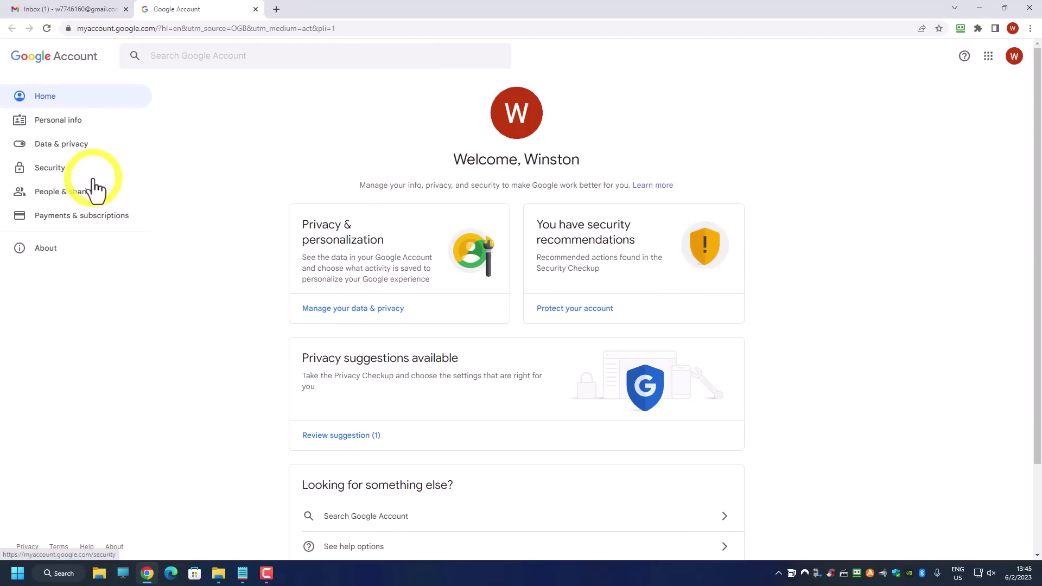
# Return to Data & privacy after a brief Security detour and scroll to the Delete your Google Account entry.
pyautogui.click(61, 157)
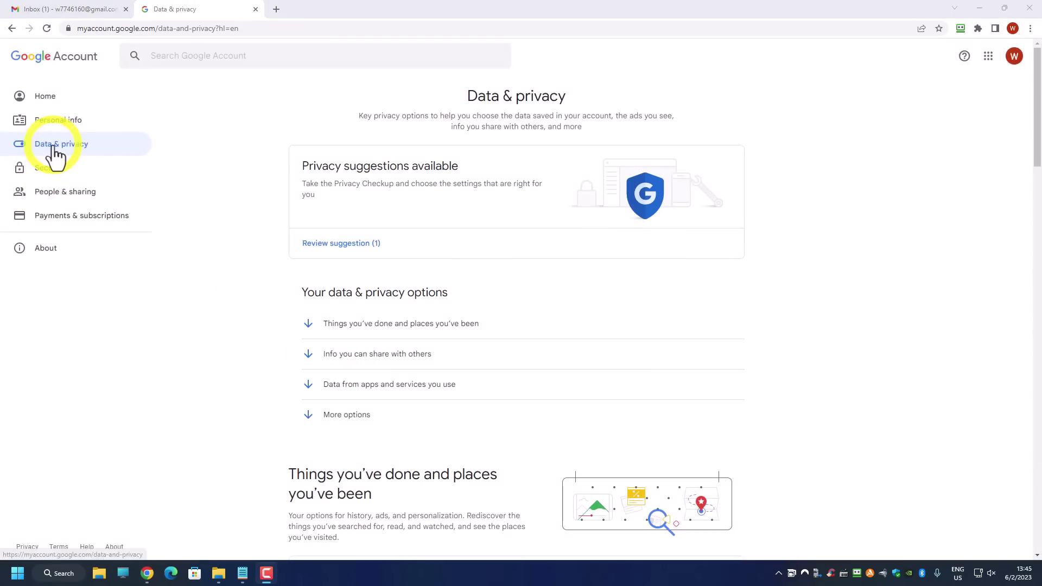
pyautogui.click(50, 168)
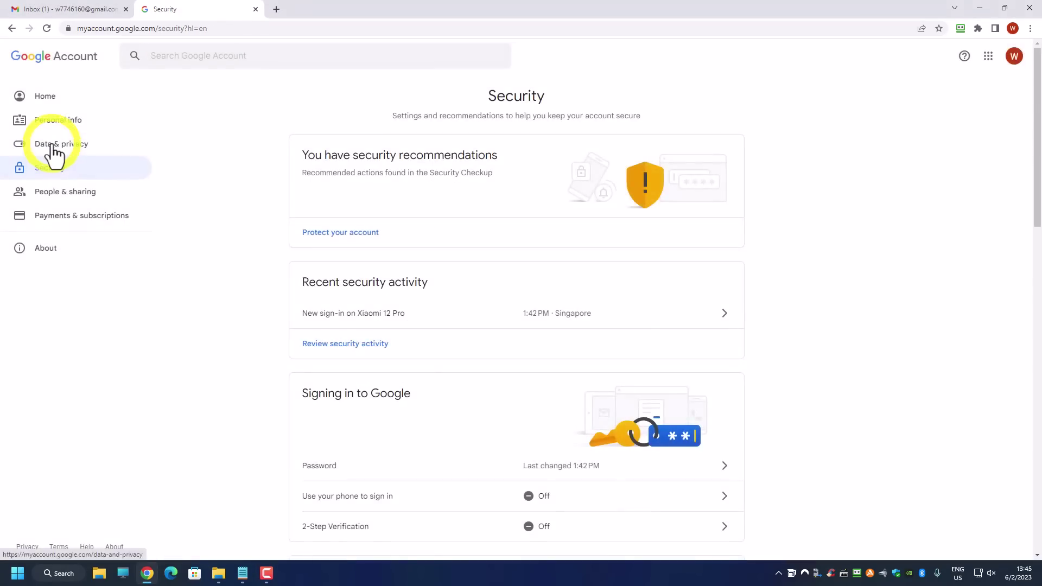
pyautogui.click(52, 145)
pyautogui.scroll(-18, 364, 287)
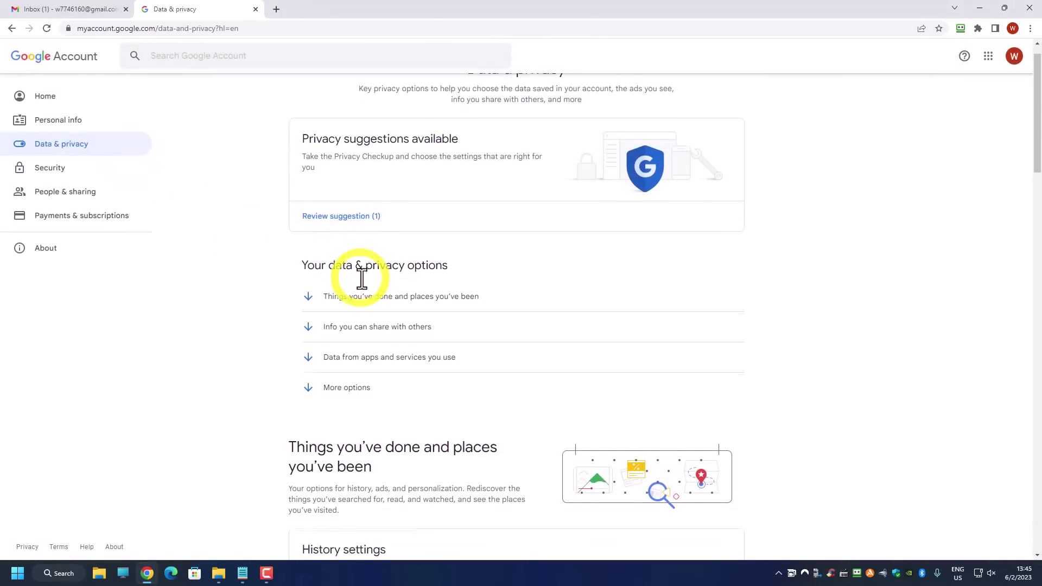
pyautogui.scroll(-8, 362, 279)
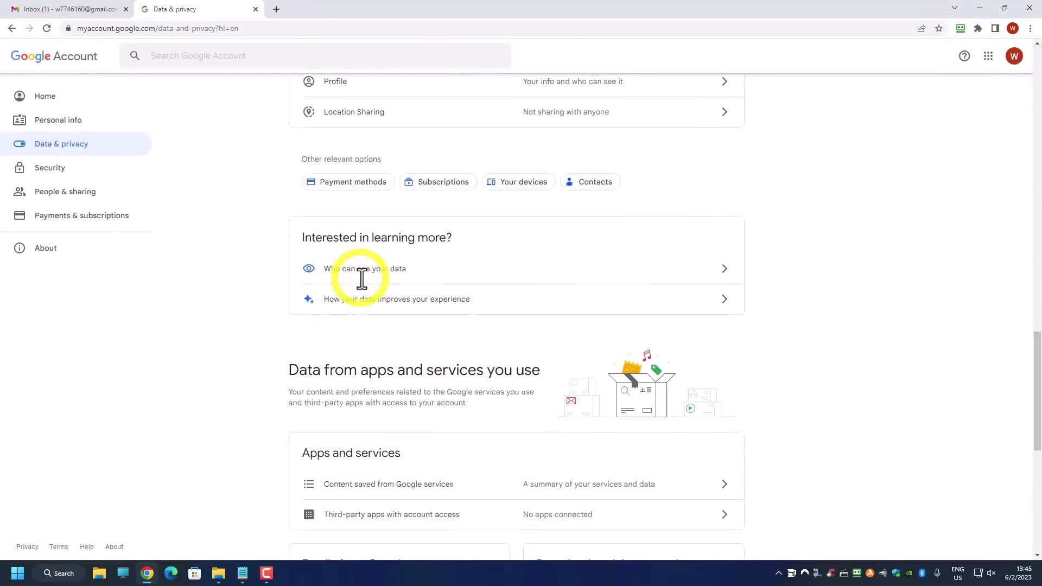
pyautogui.scroll(-6, 512, 404)
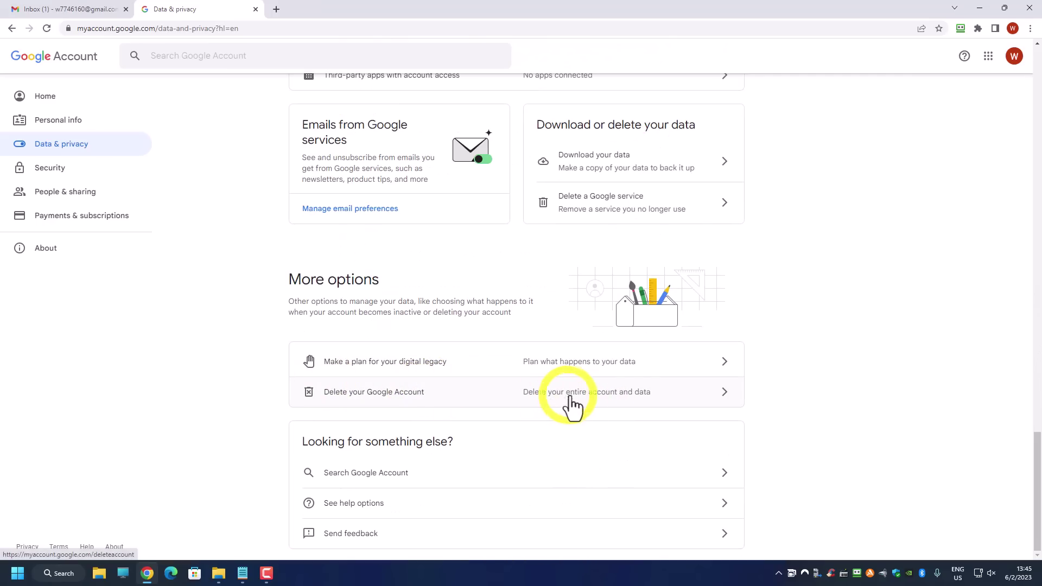
# Tick the pending-charges and permanent-deletion checkboxes, then confirm Delete Account.
pyautogui.click(601, 398)
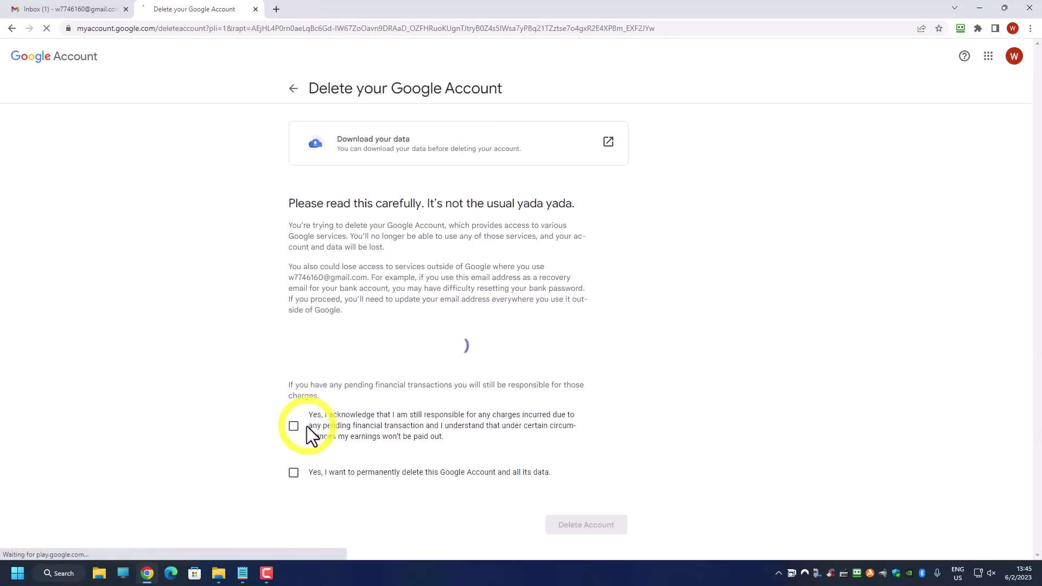
pyautogui.click(296, 426)
pyautogui.click(295, 474)
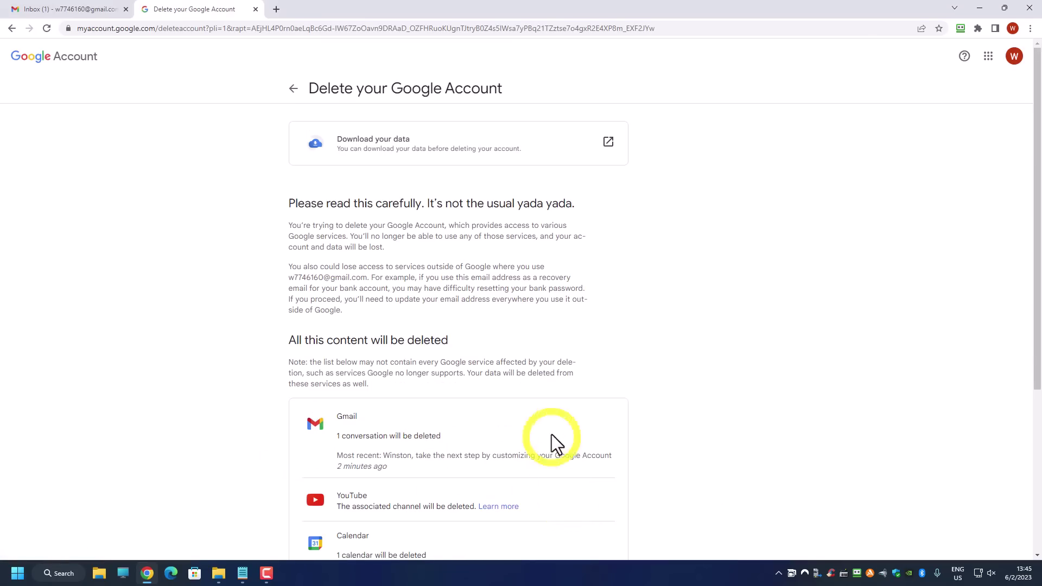
pyautogui.scroll(-5, 552, 428)
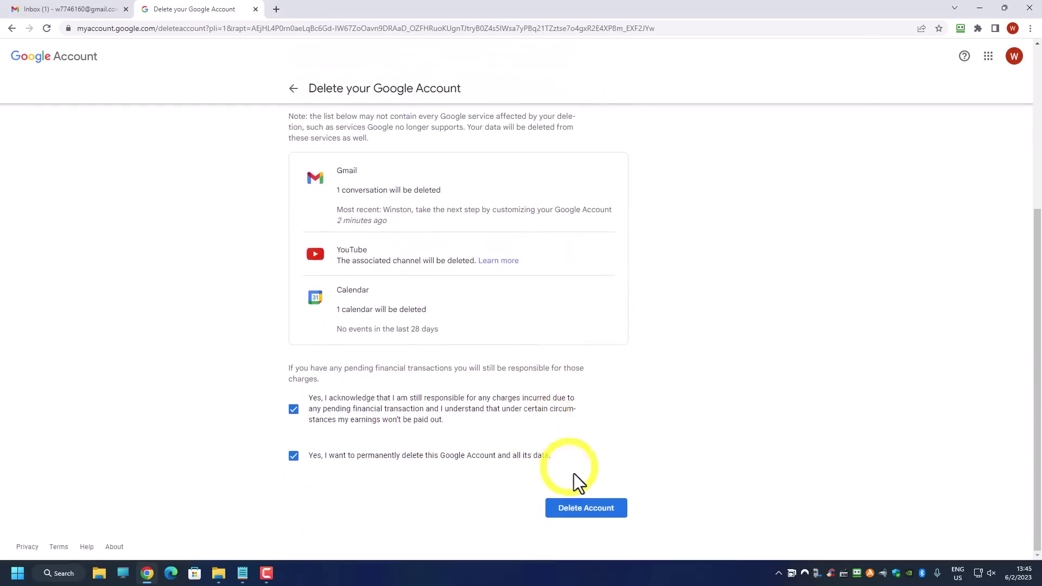
pyautogui.click(593, 513)
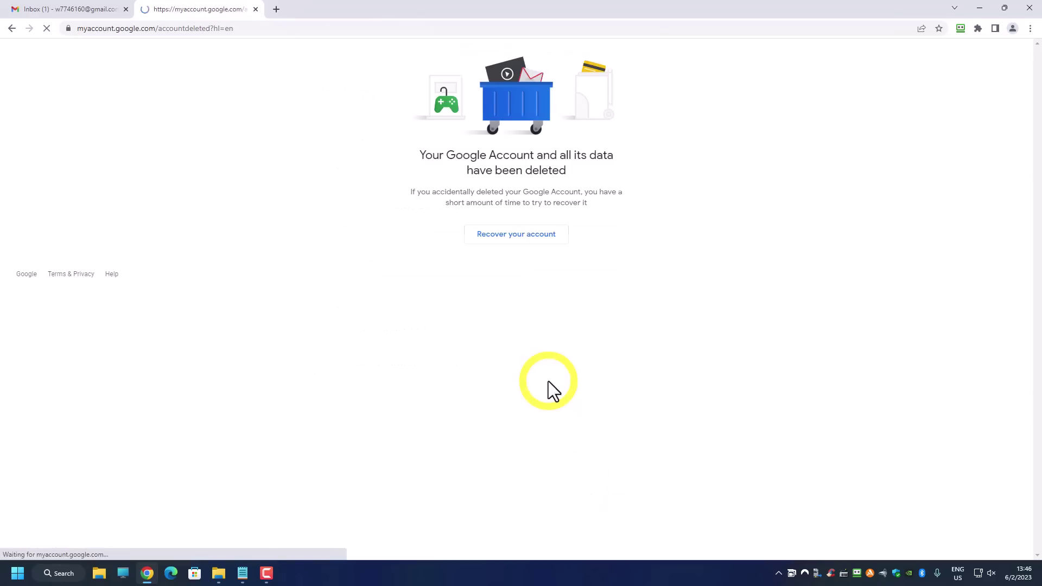